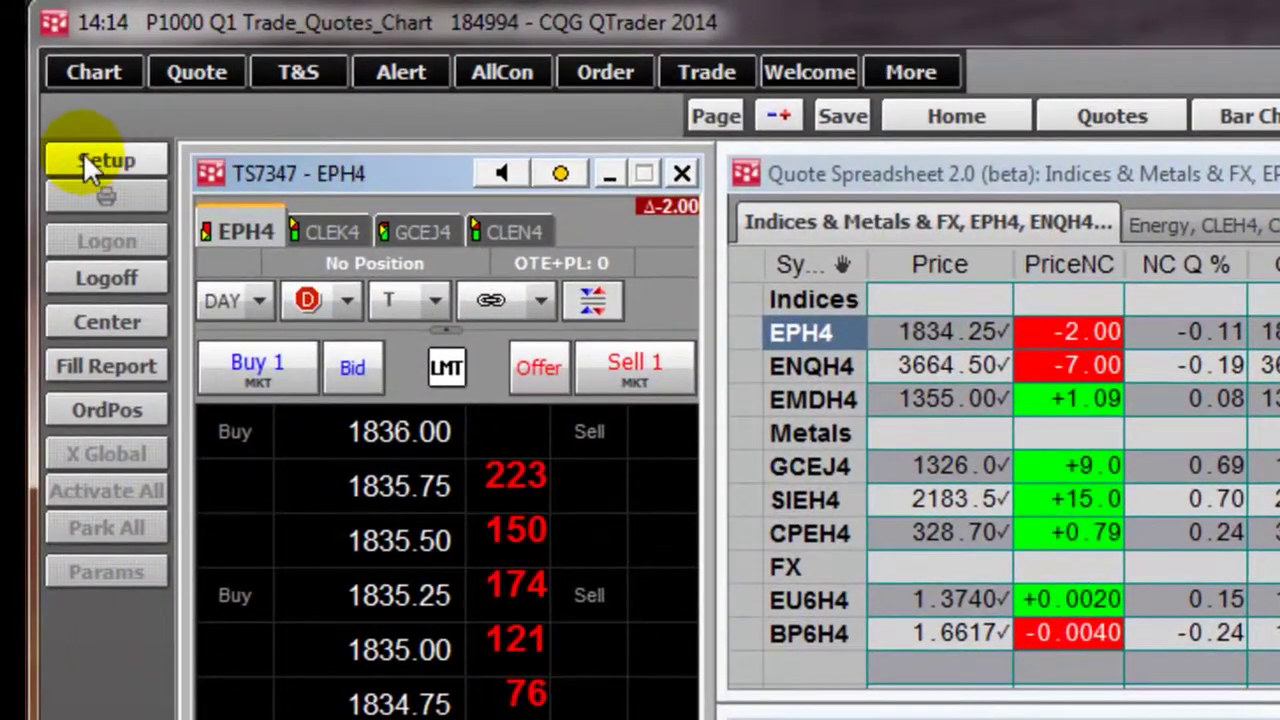
- Open the trading preferences and examine the DOMTrader Display options, including the order size button positions, and the Price Display settings
left_click(86, 162)
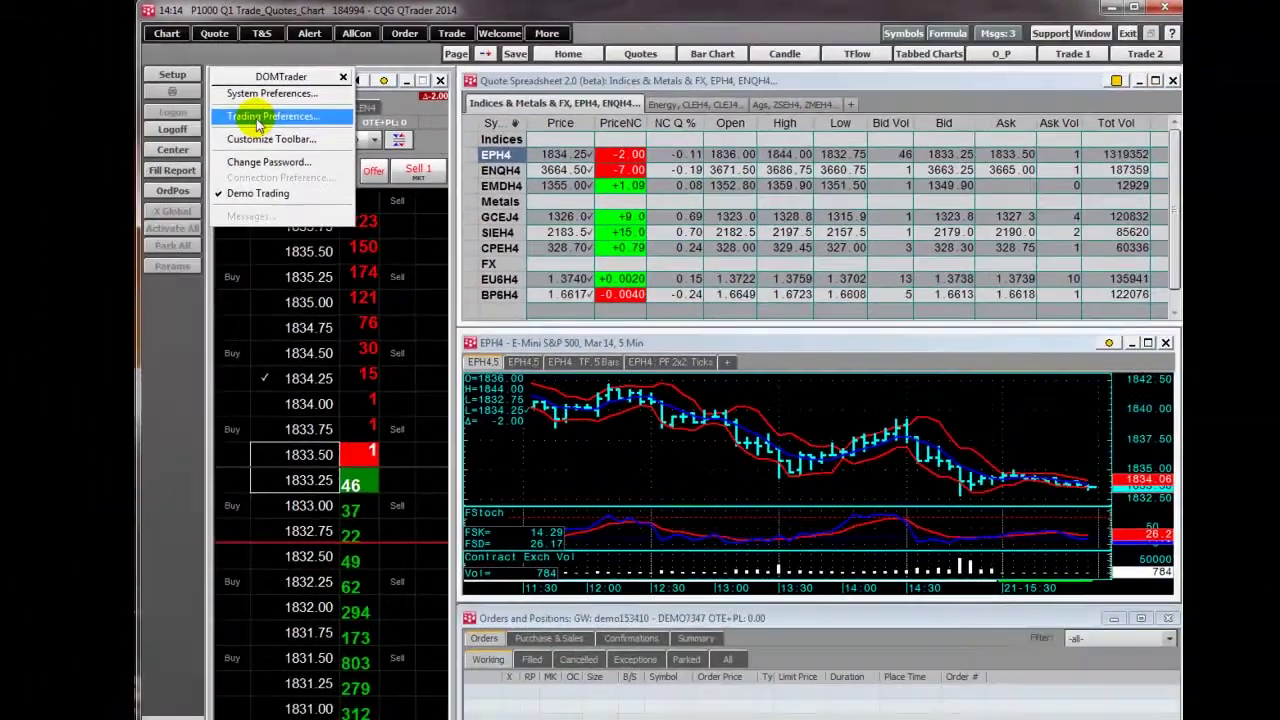
left_click(258, 117)
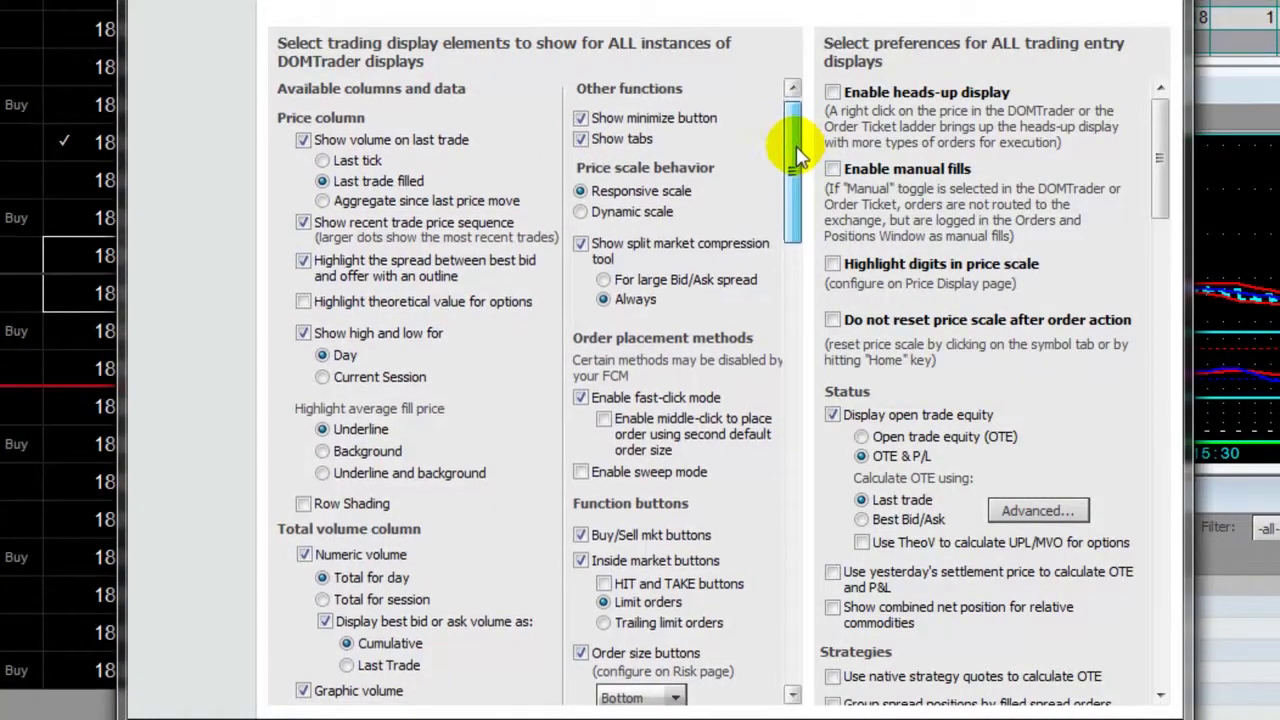
left_click_drag(794, 140, 791, 177)
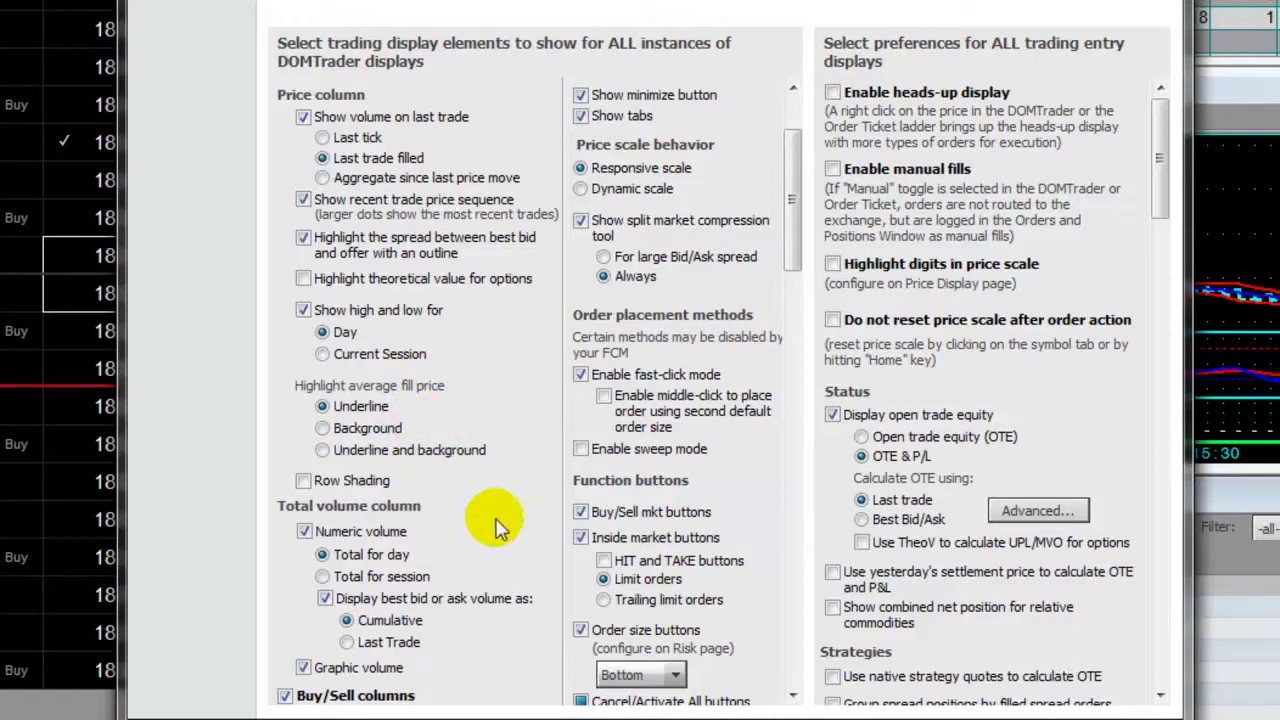
left_click_drag(794, 180, 791, 594)
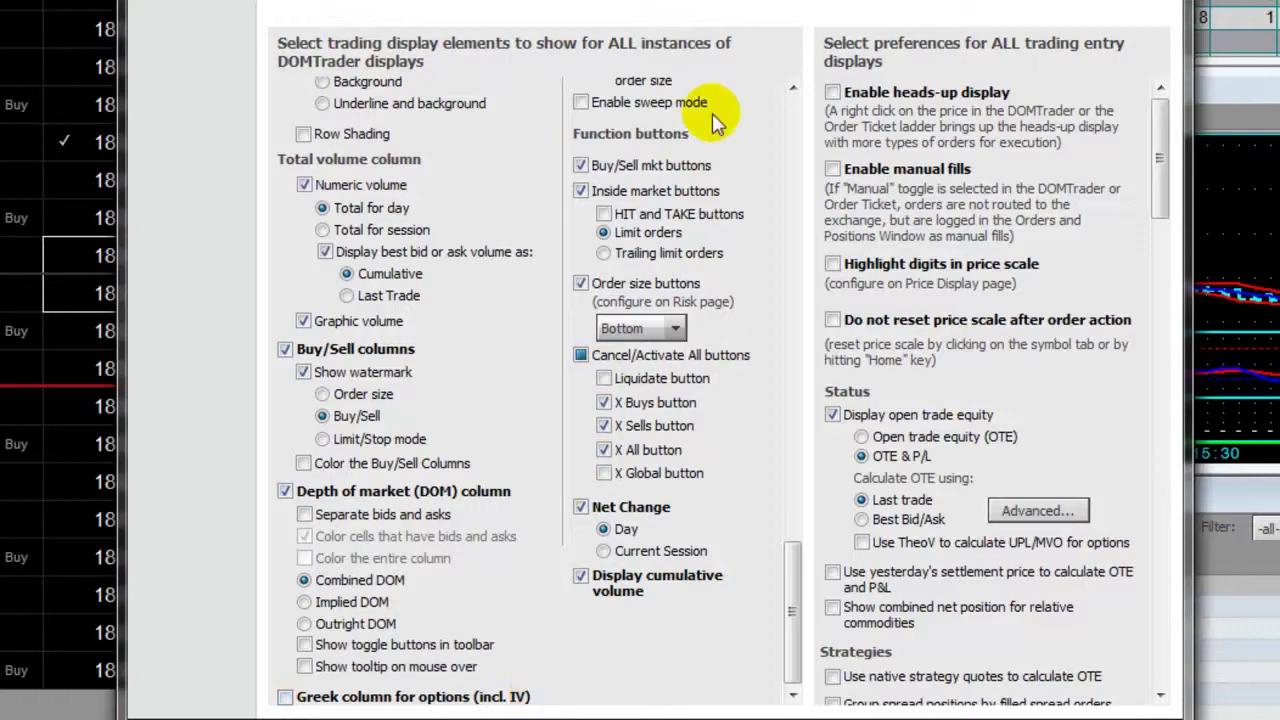
left_click_drag(789, 570, 789, 100)
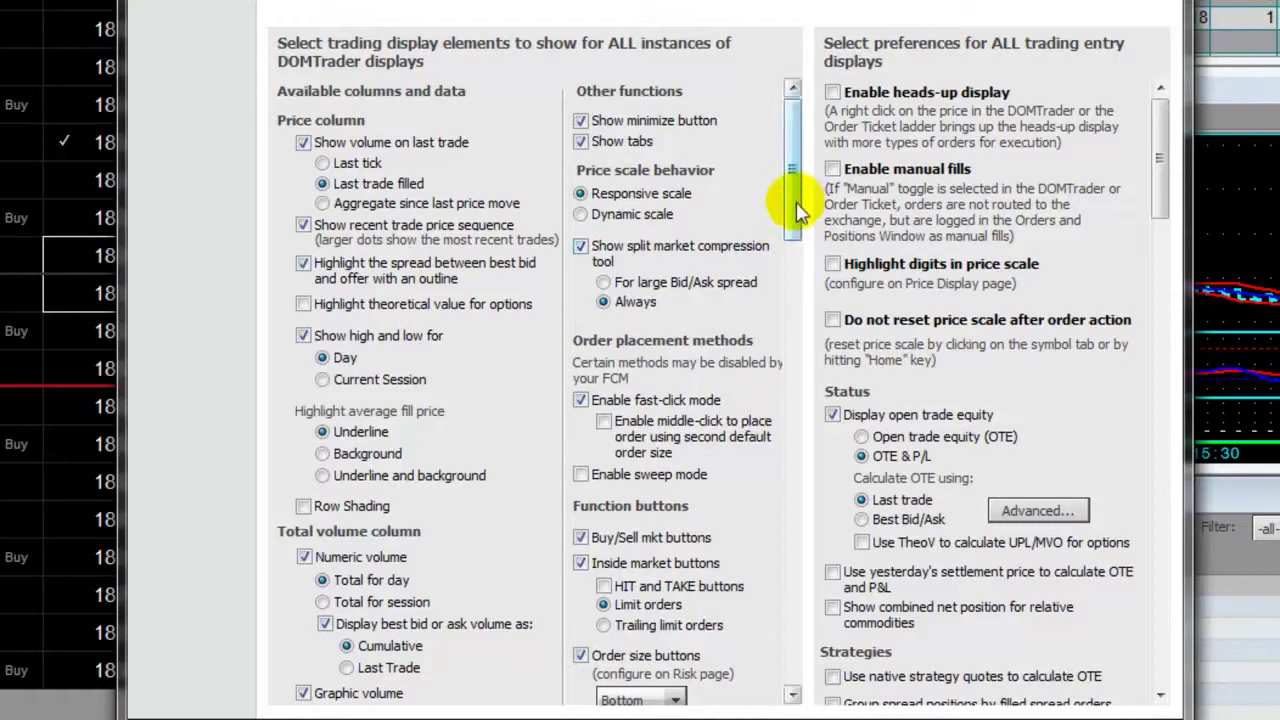
left_click_drag(789, 206, 806, 665)
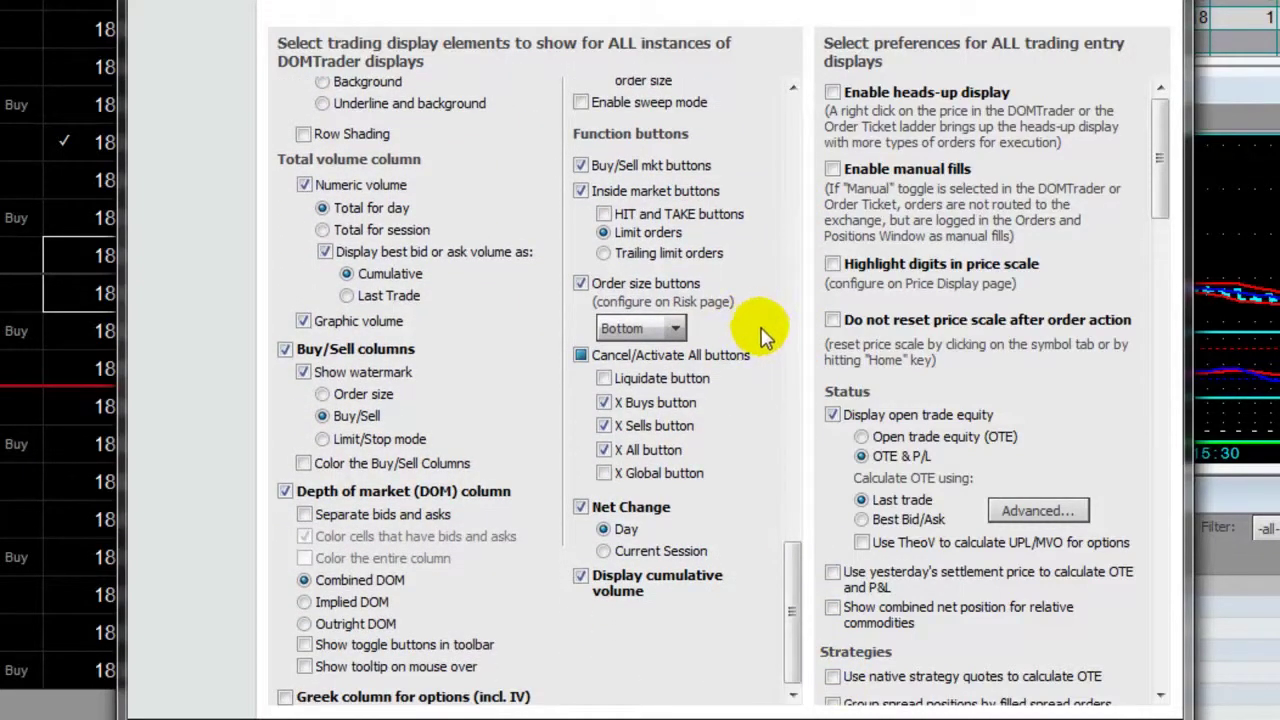
left_click(674, 329)
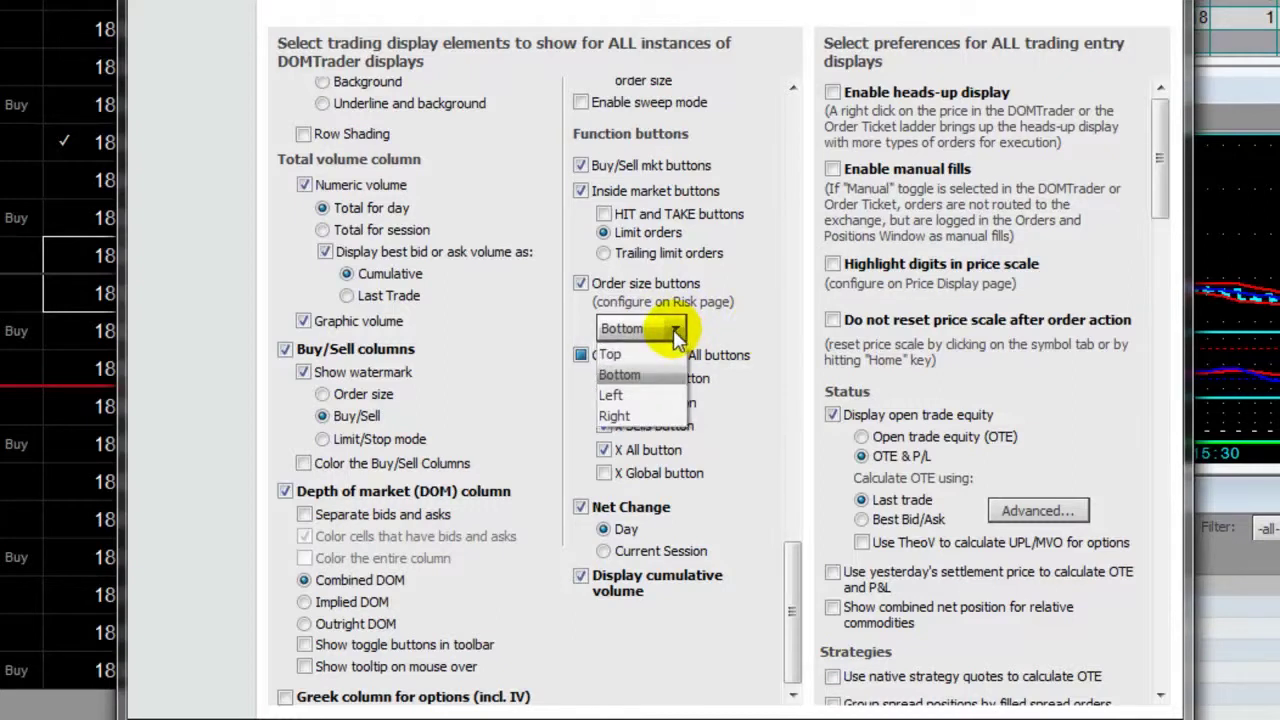
left_click(674, 329)
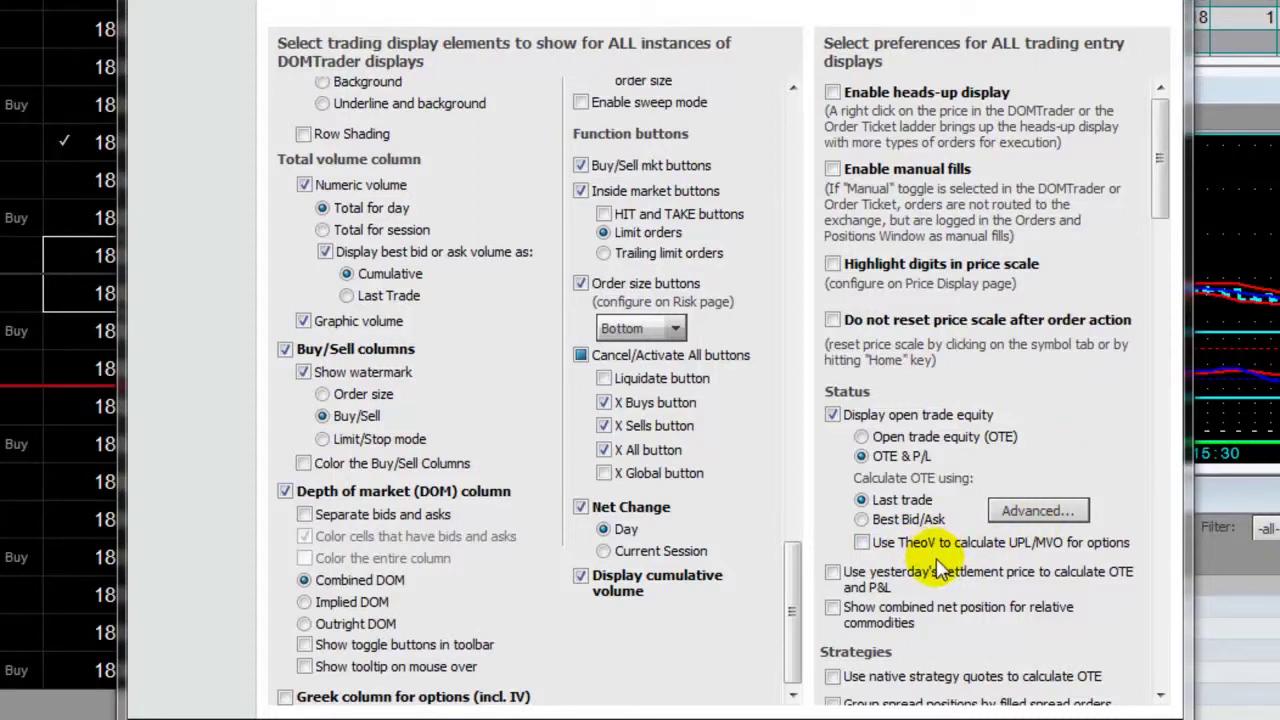
scroll(935, 540, "down", 5)
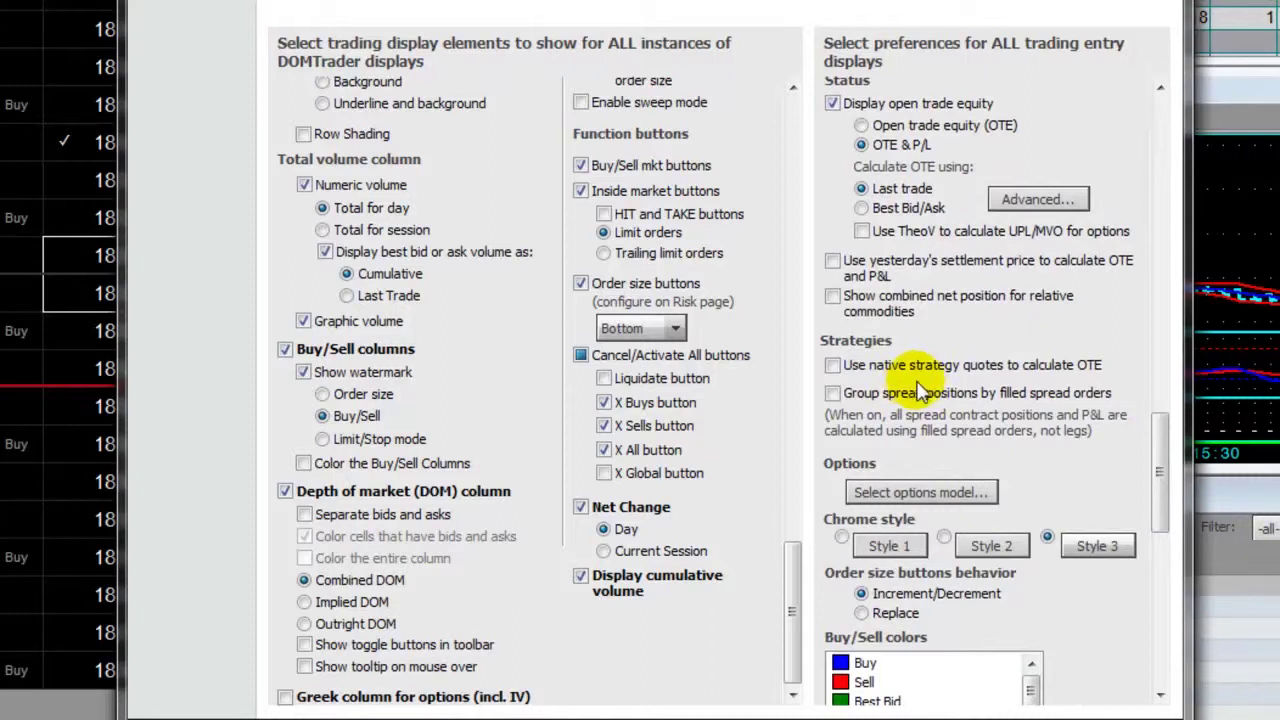
left_click_drag(1162, 462, 1170, 663)
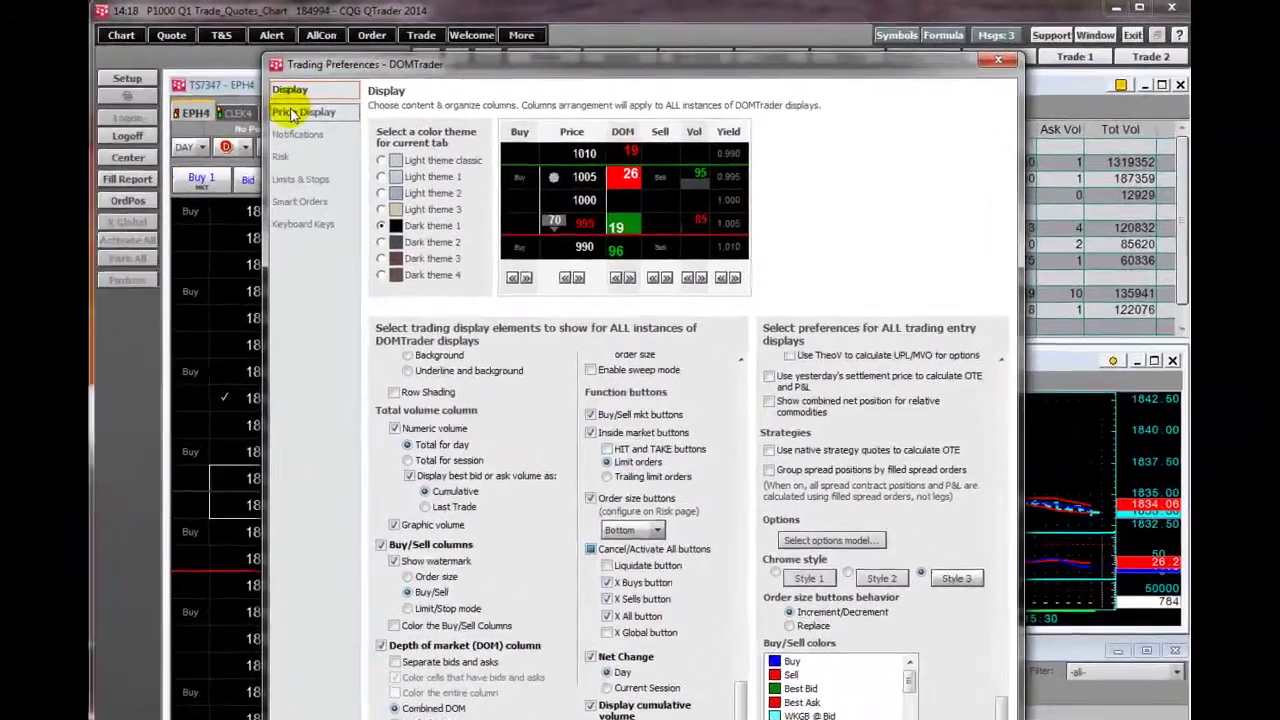
left_click(345, 96)
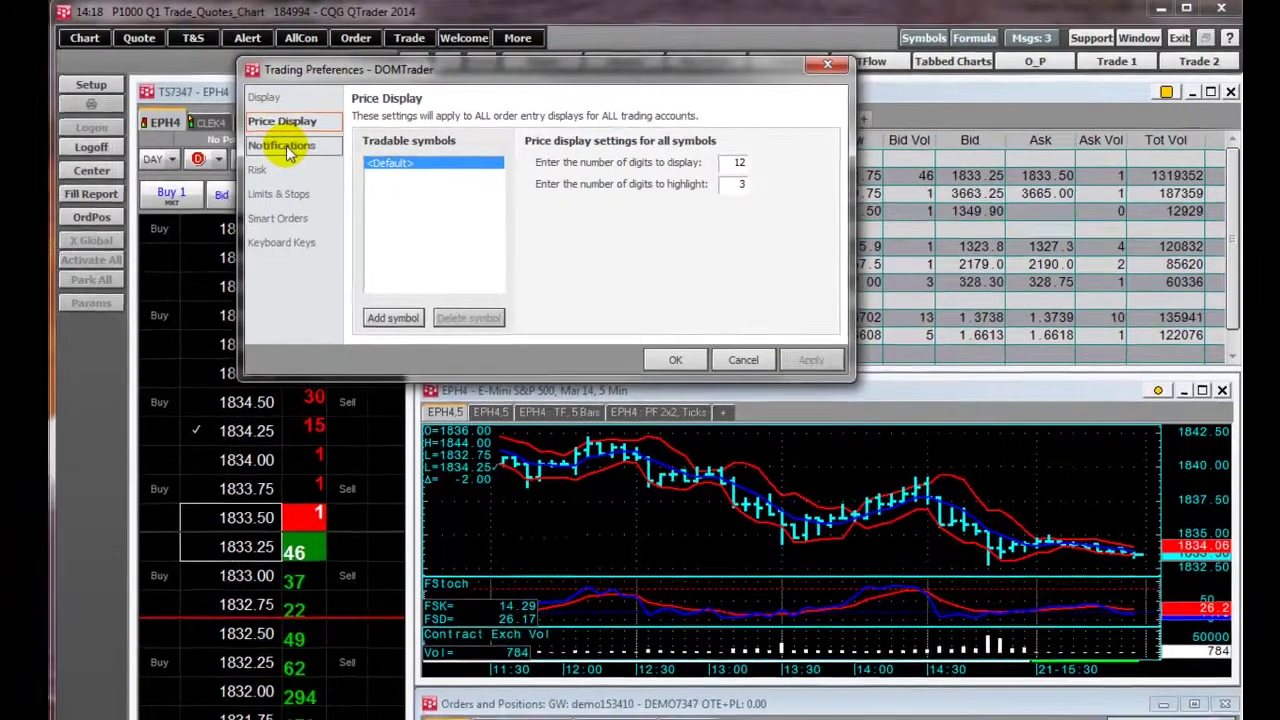
- Turn off the confirmation for new, cancel, modify, and parked orders in the Notifications preferences and check the available trading accounts
left_click(258, 155)
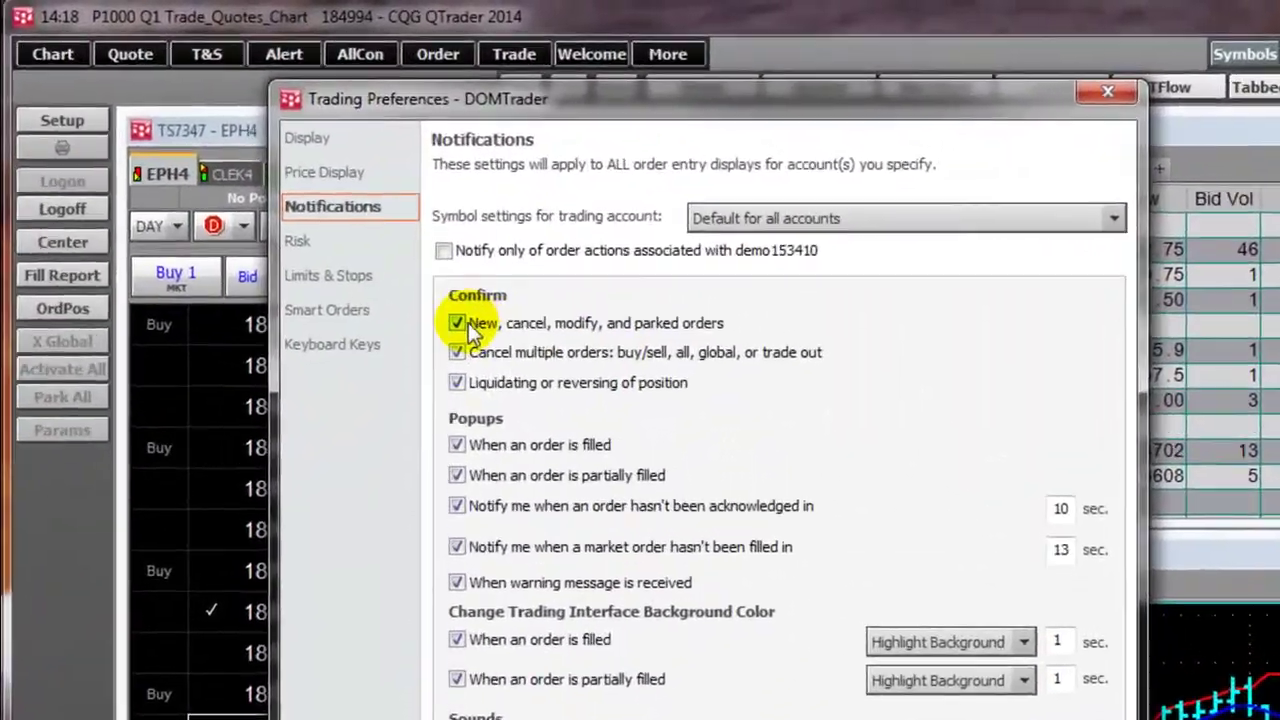
left_click(457, 324)
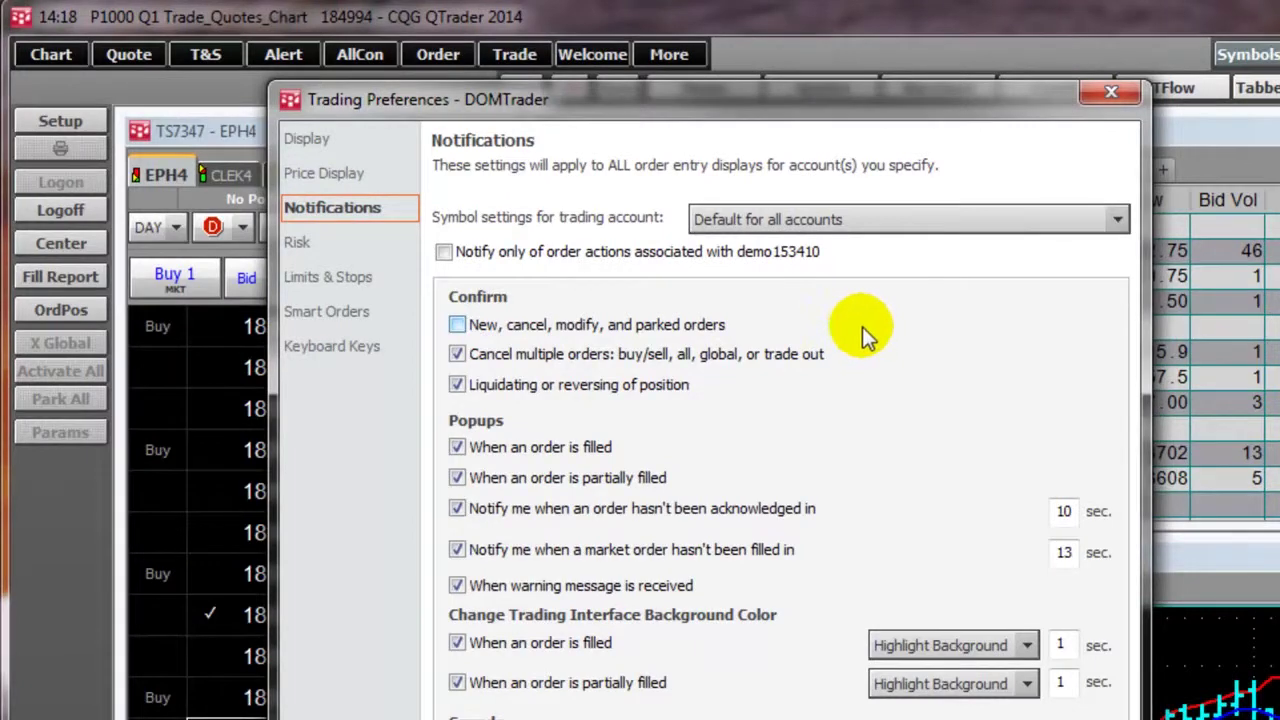
left_click(1117, 217)
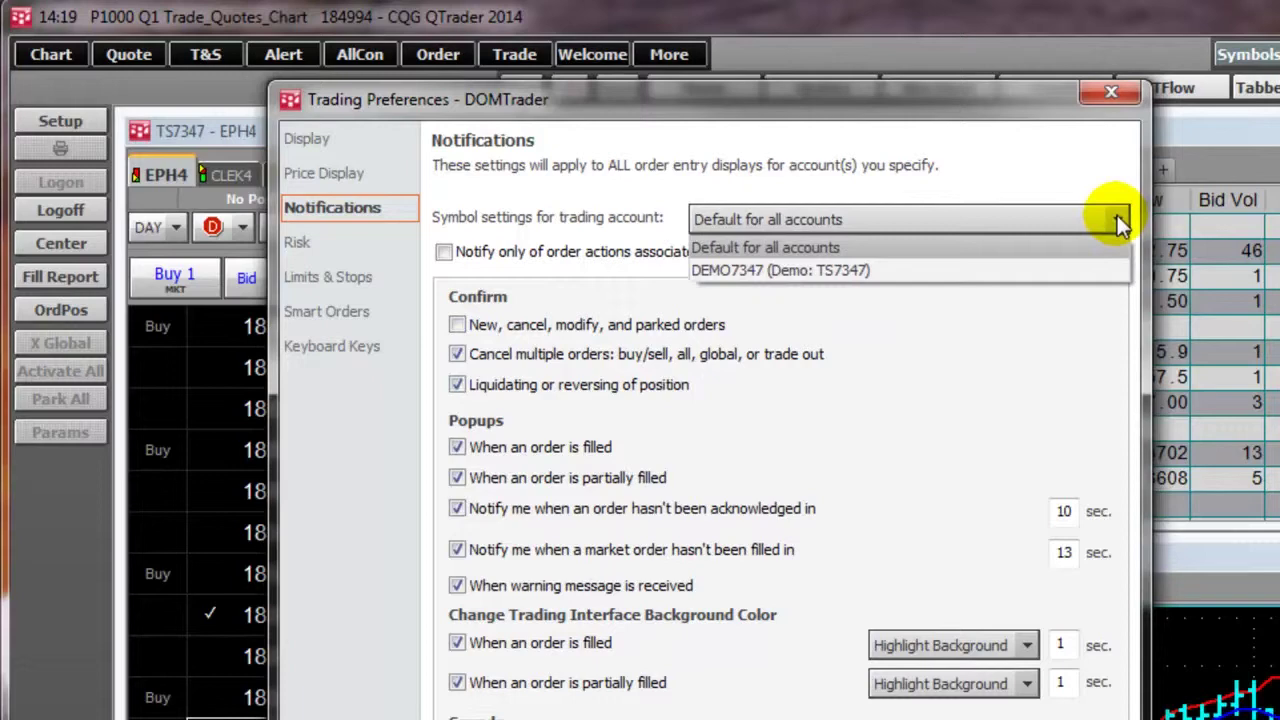
left_click(1117, 217)
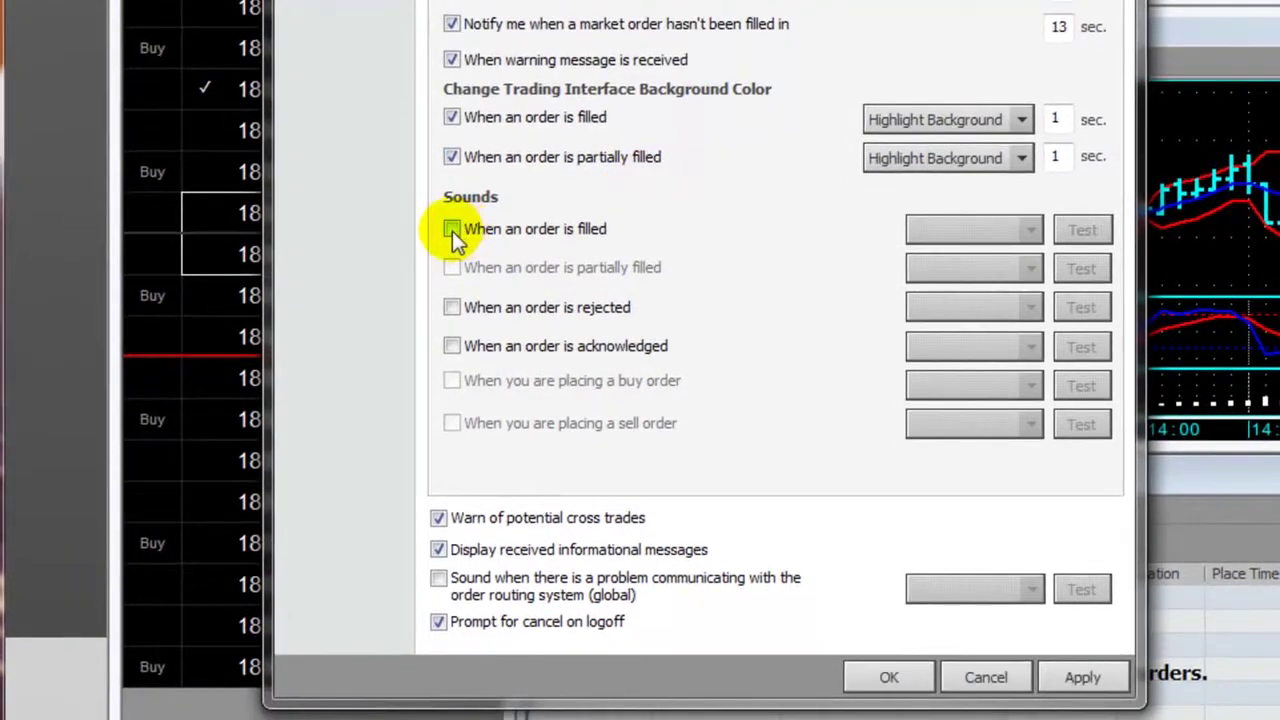
- Enable the sound notification for filled orders, assign it the Ding sound, and test it
left_click(452, 231)
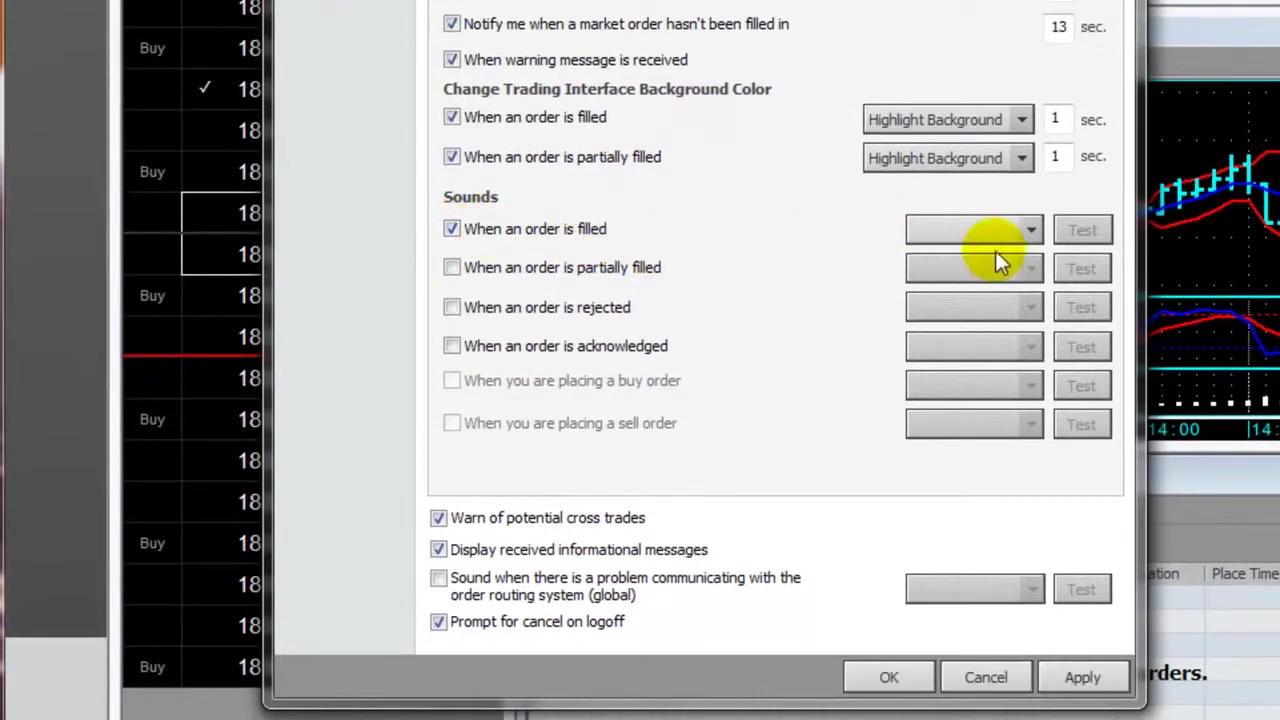
left_click(1034, 231)
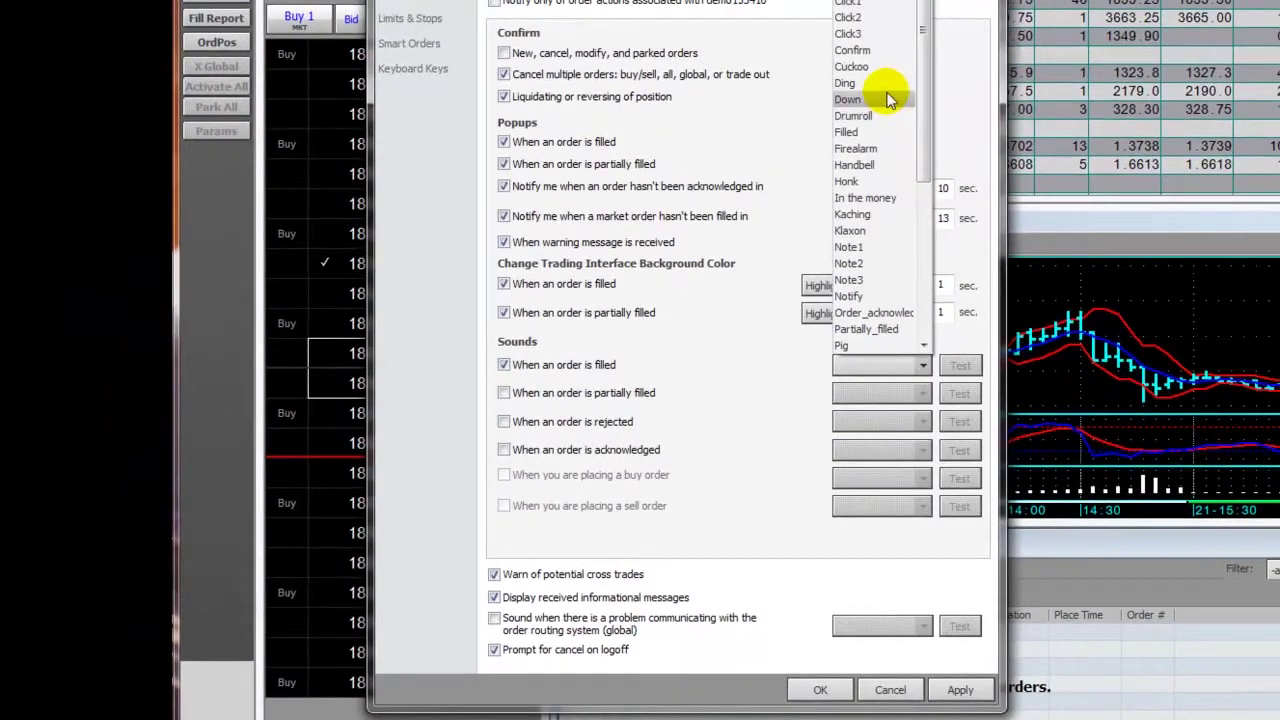
left_click(885, 86)
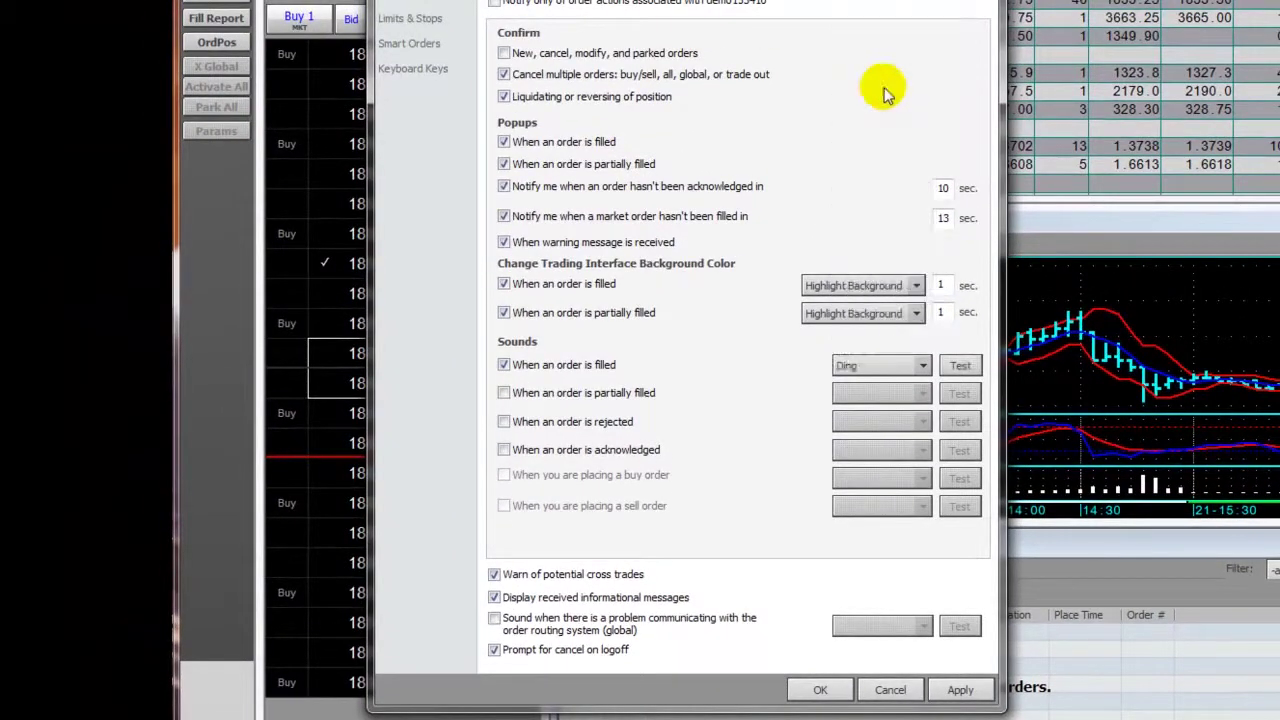
left_click(960, 367)
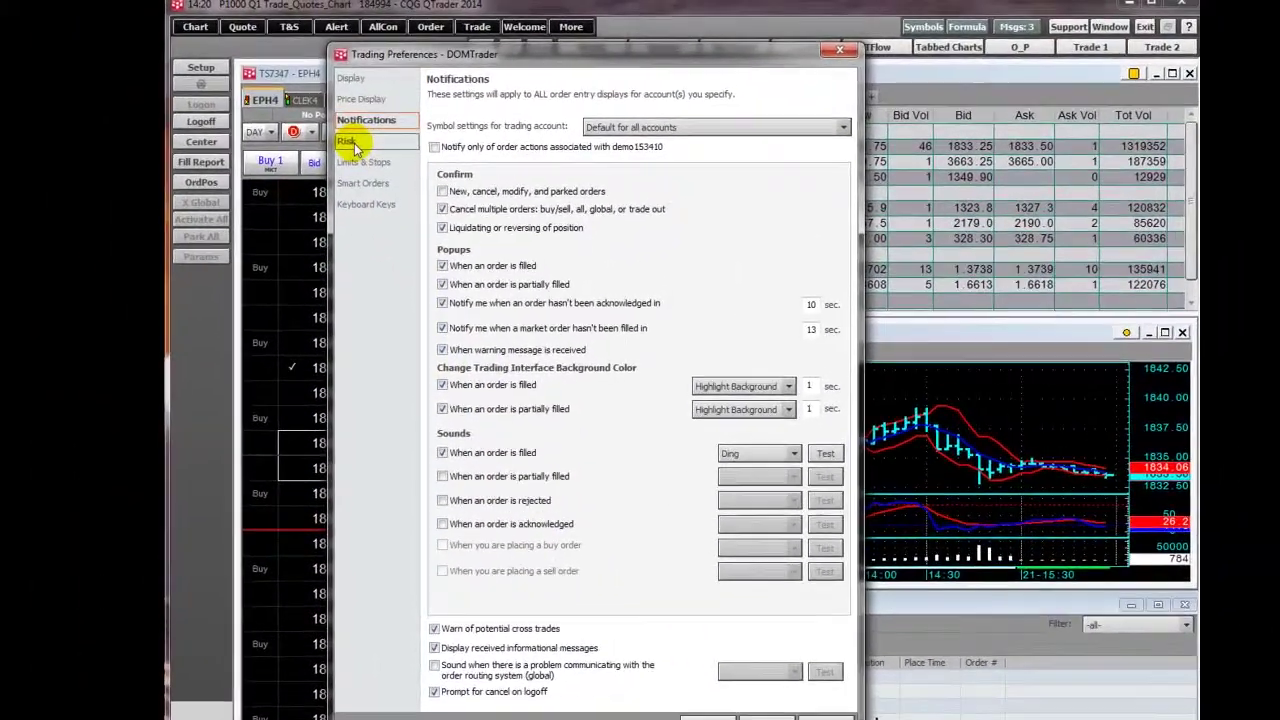
- Examine the Risk preferences and the available default limit and stop types in the Limits & Stops preferences
left_click(348, 133)
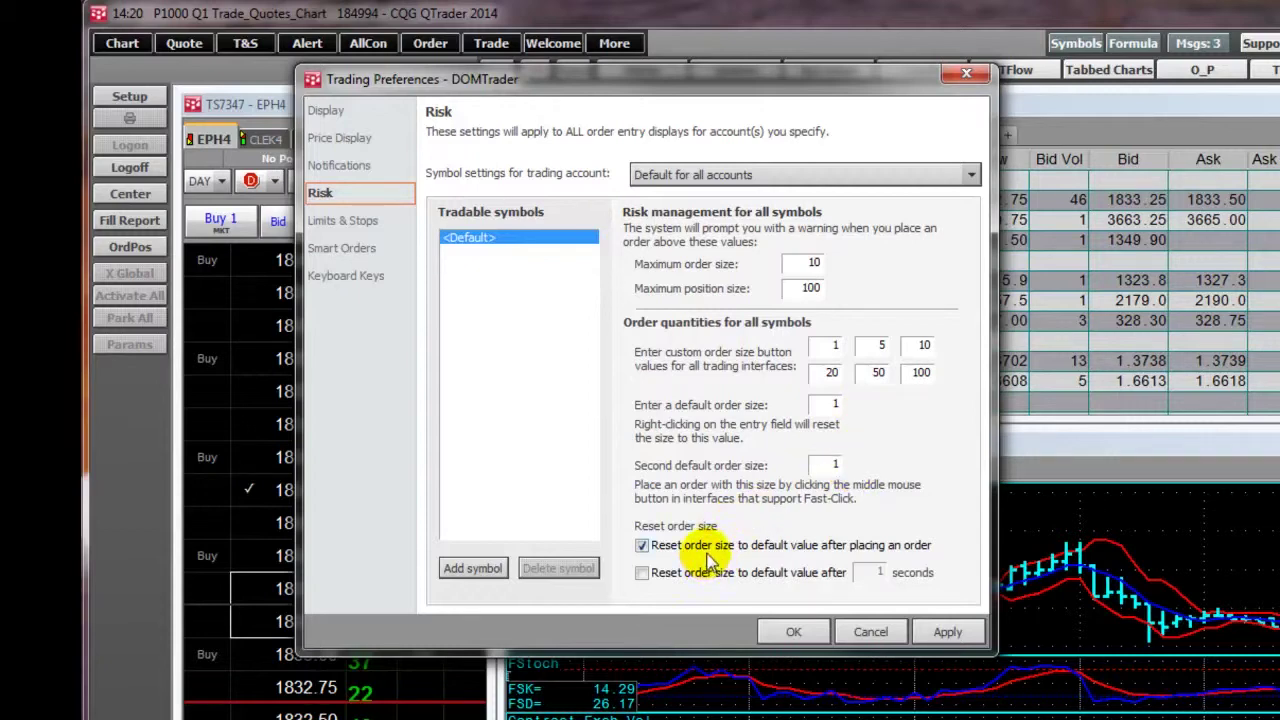
left_click(342, 222)
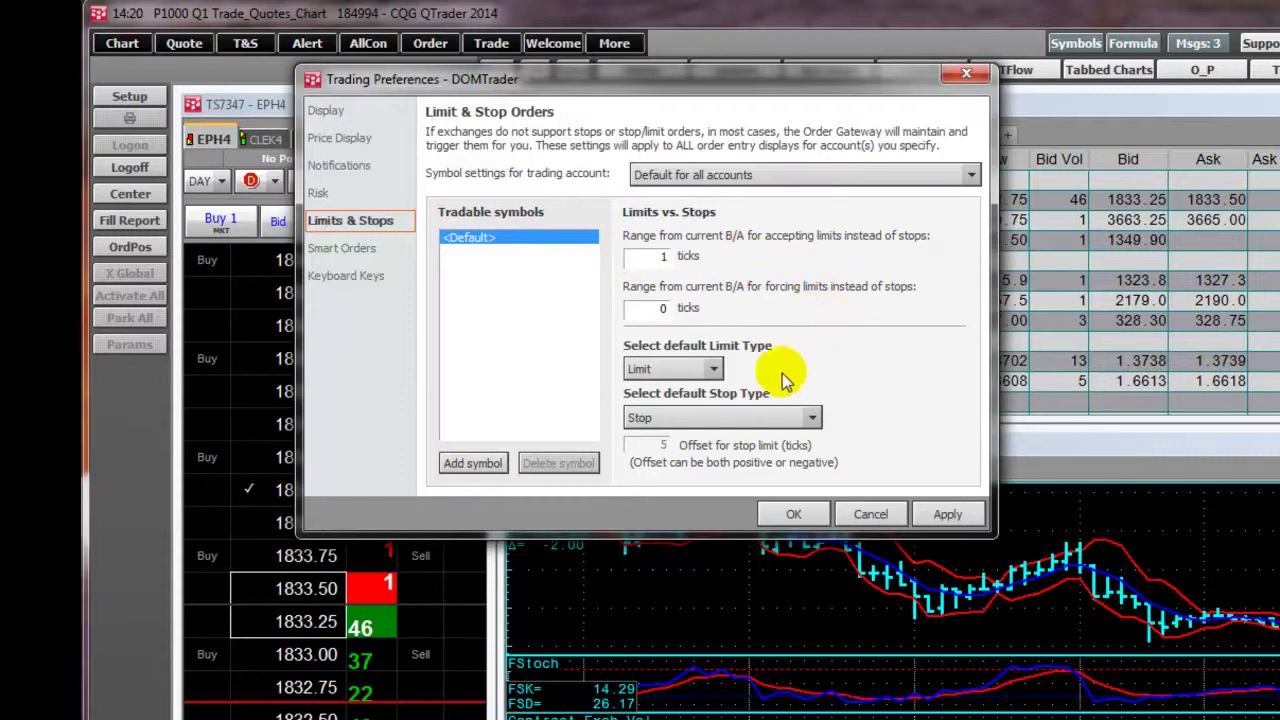
left_click(716, 370)
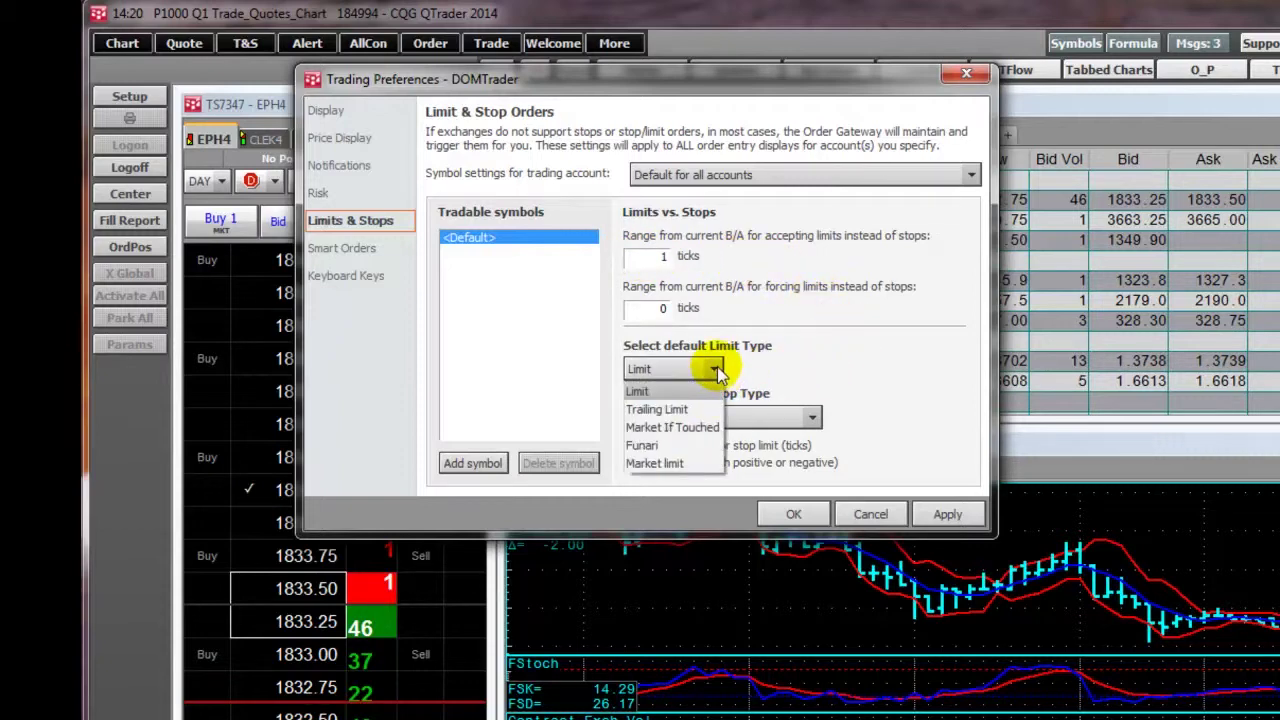
left_click(717, 368)
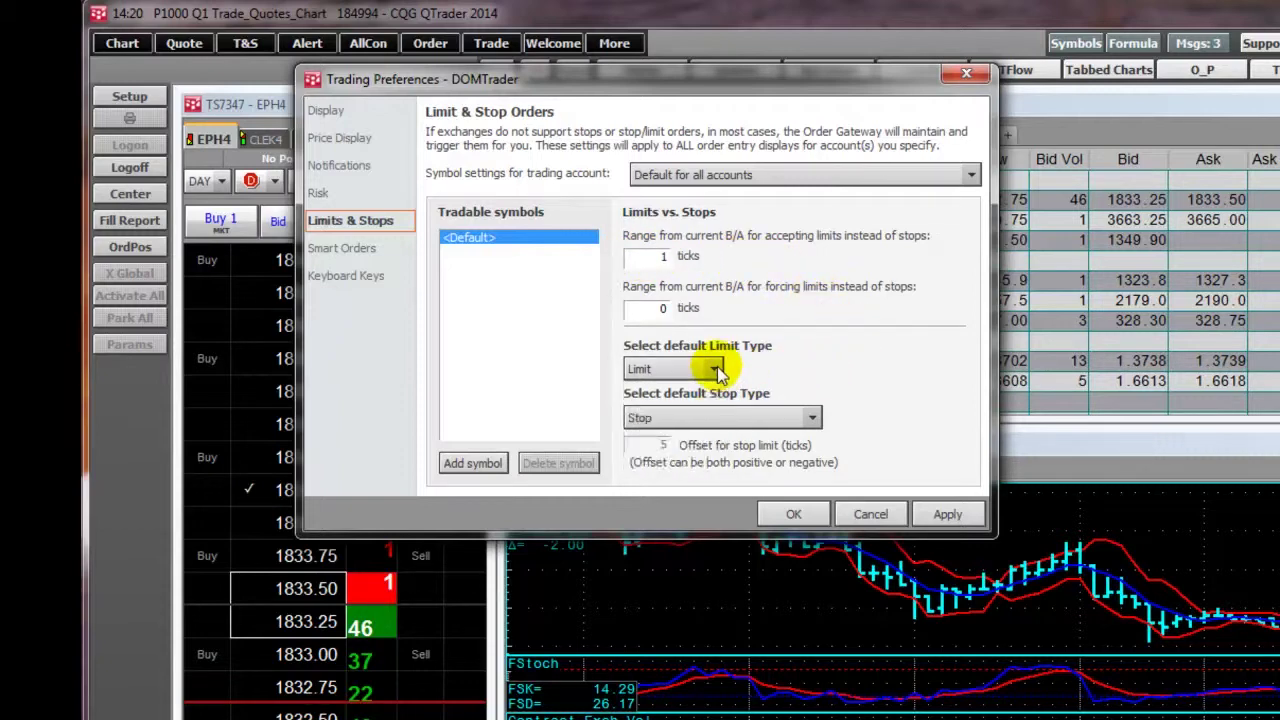
left_click(811, 419)
left_click(811, 419)
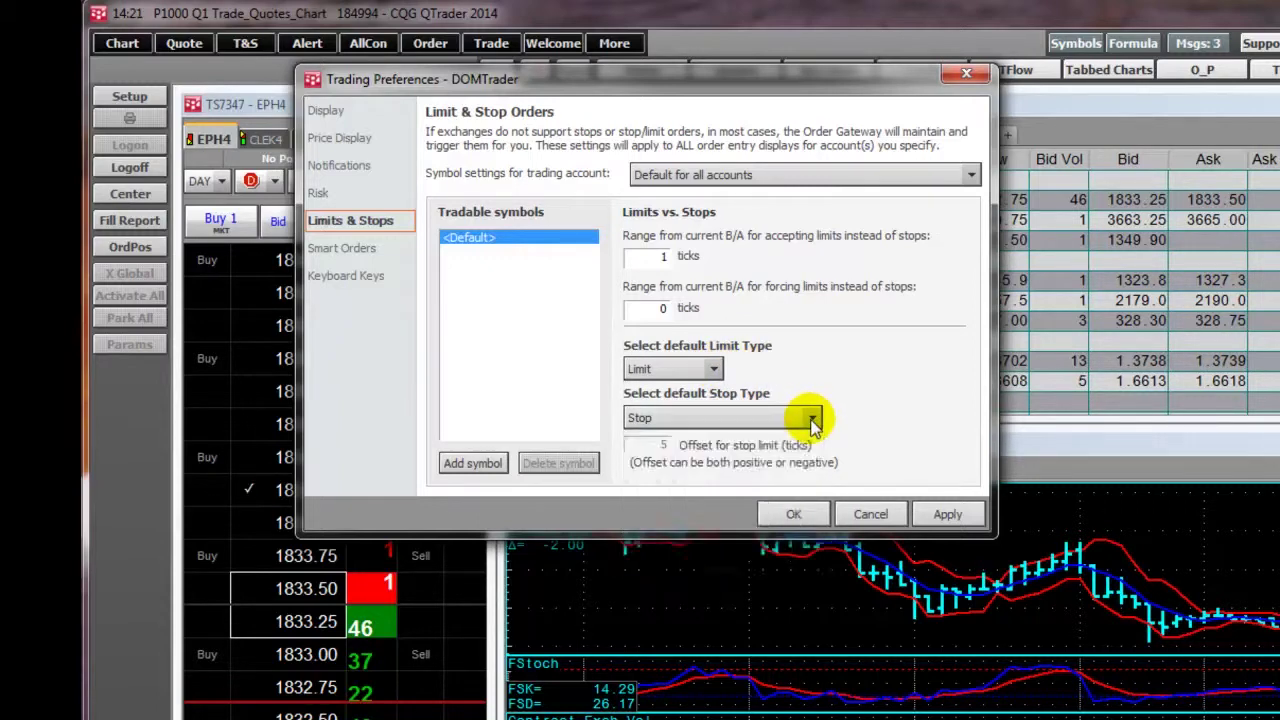
- Review the Brackets and Trailing smart order settings and the keyboard shortcuts, and save the trading preferences
left_click(339, 250)
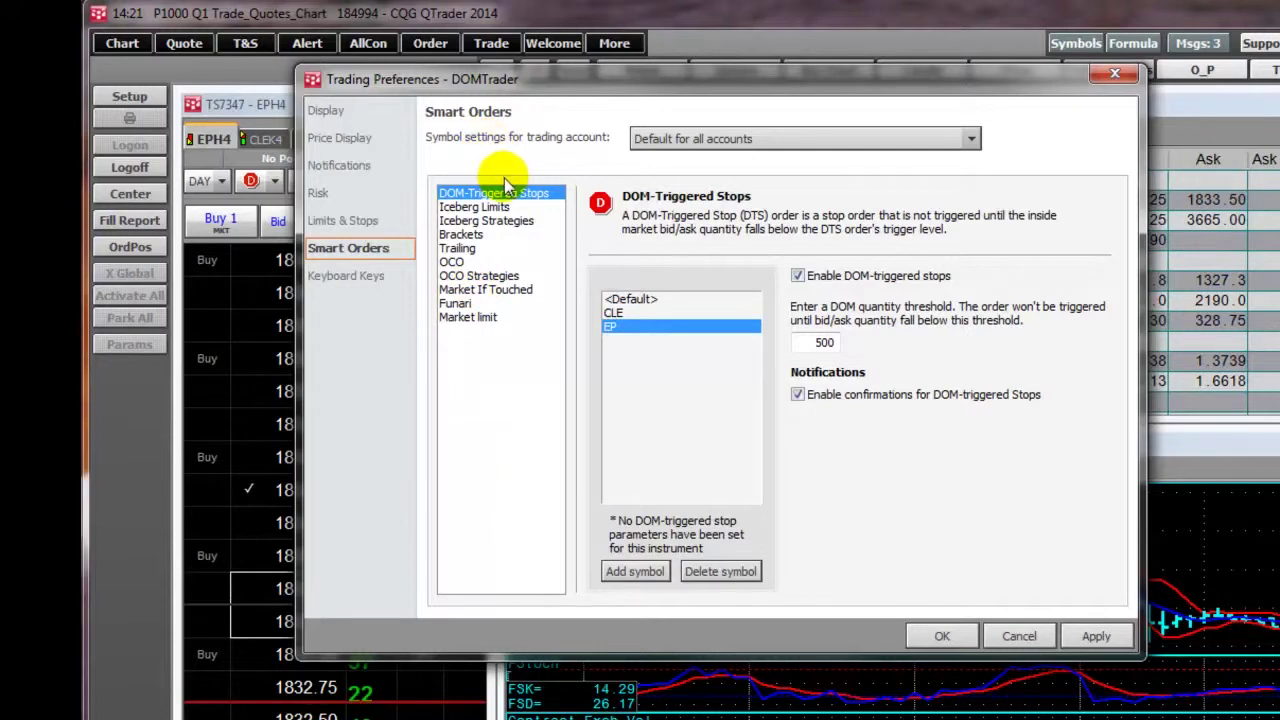
left_click(460, 234)
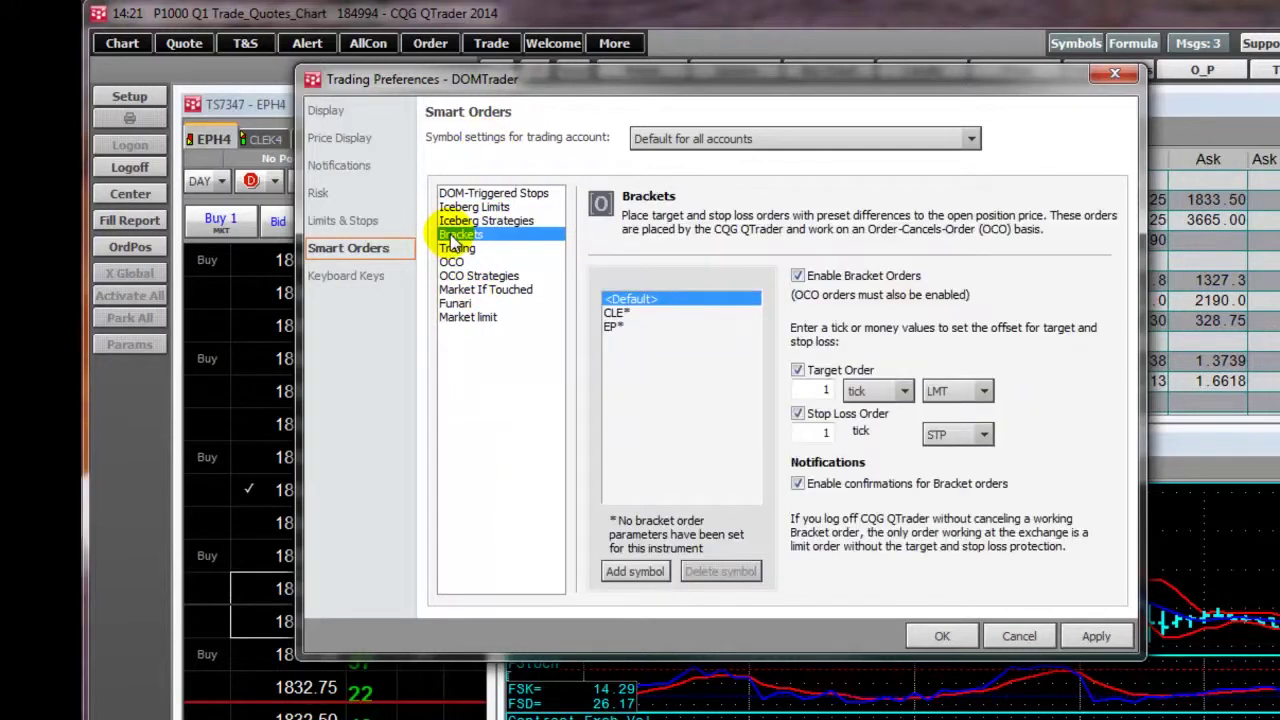
left_click(457, 248)
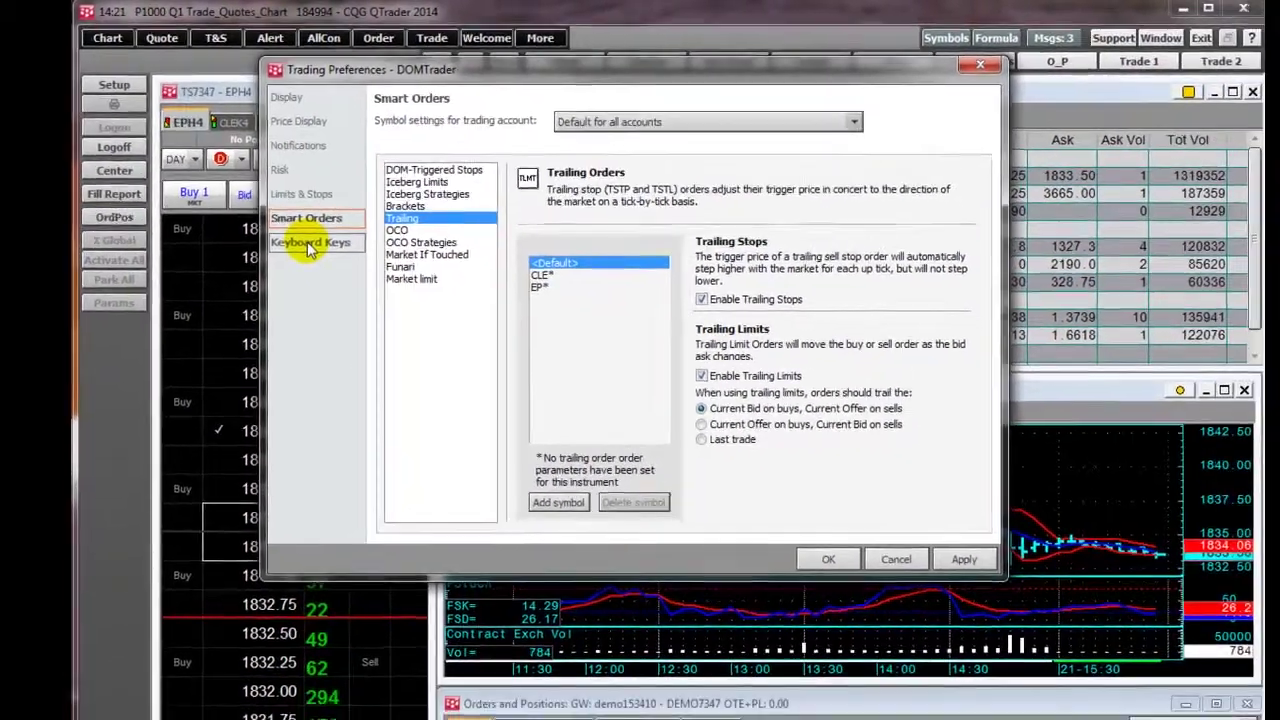
left_click(352, 277)
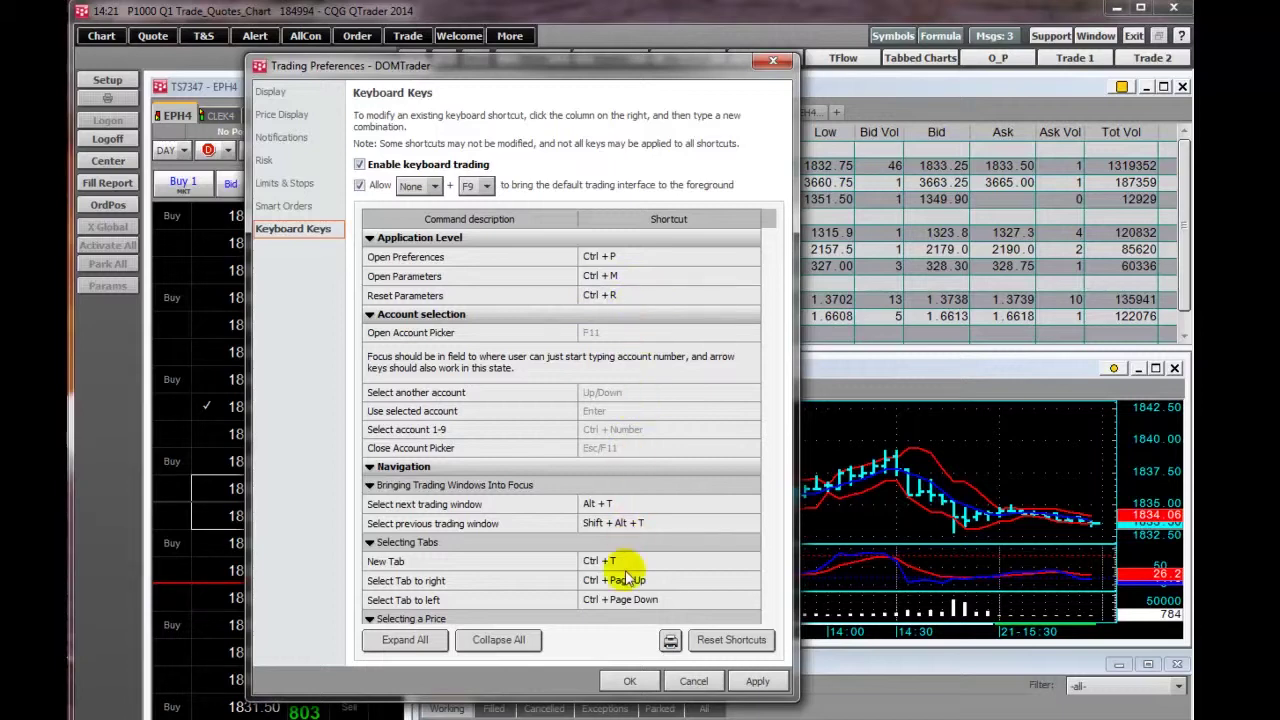
left_click(628, 684)
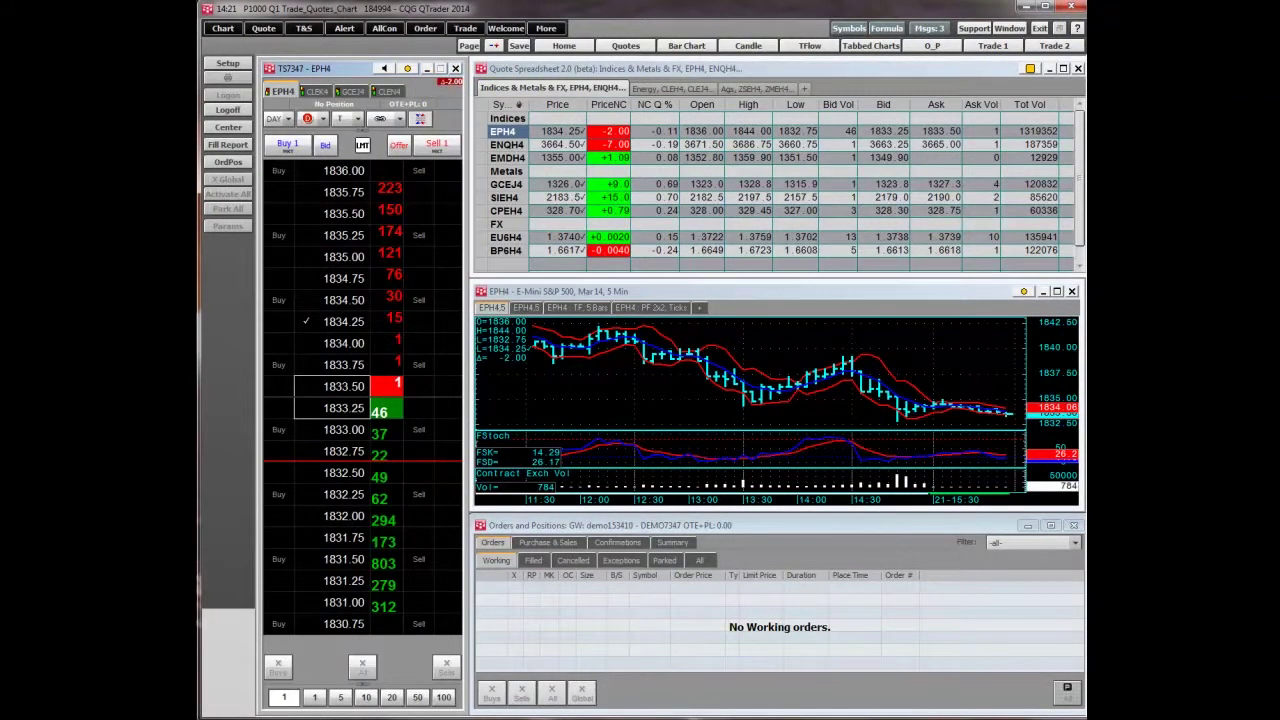
- View the QTrader online help and return to the trading page, and open a live chat with customer support and close it
key("F1")
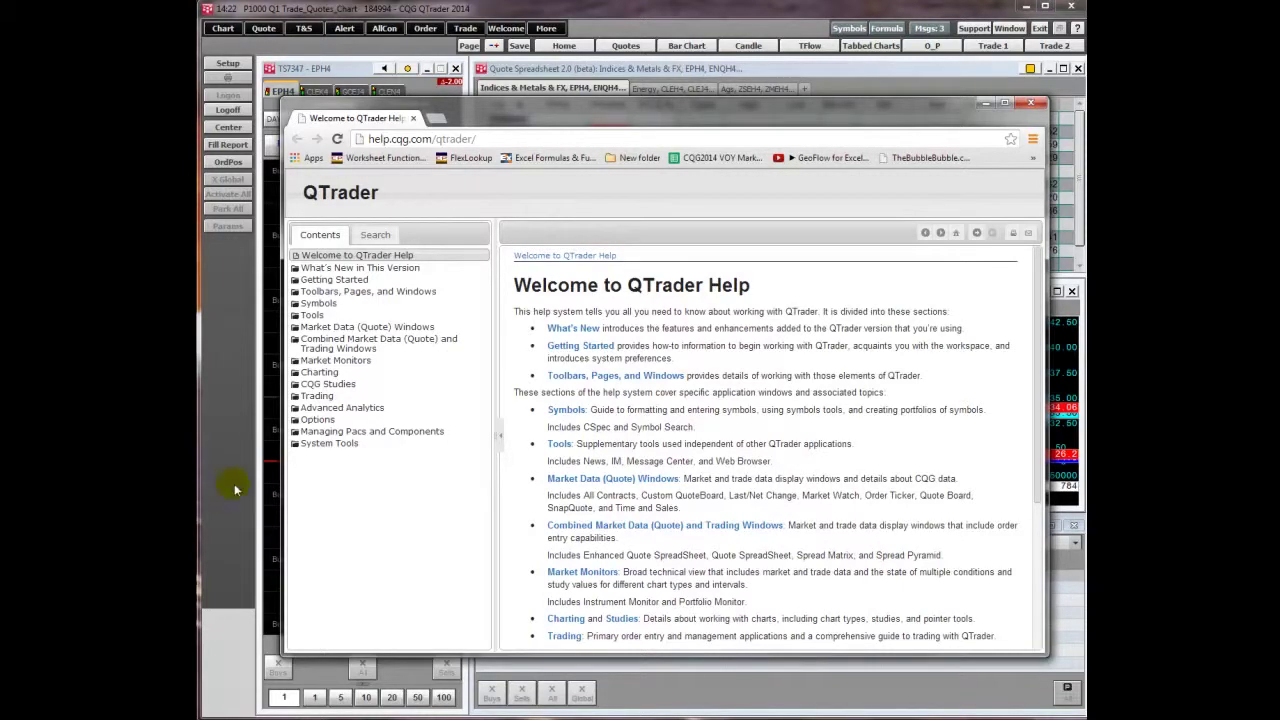
left_click(735, 25)
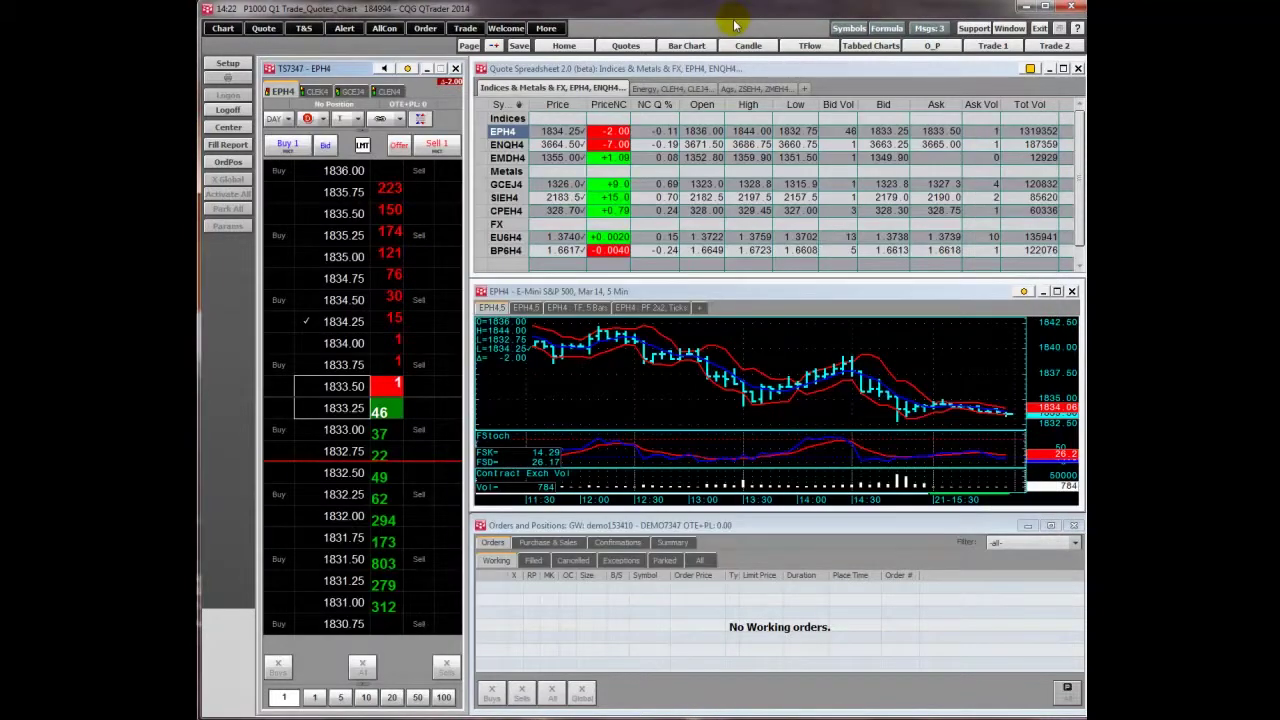
left_click(970, 29)
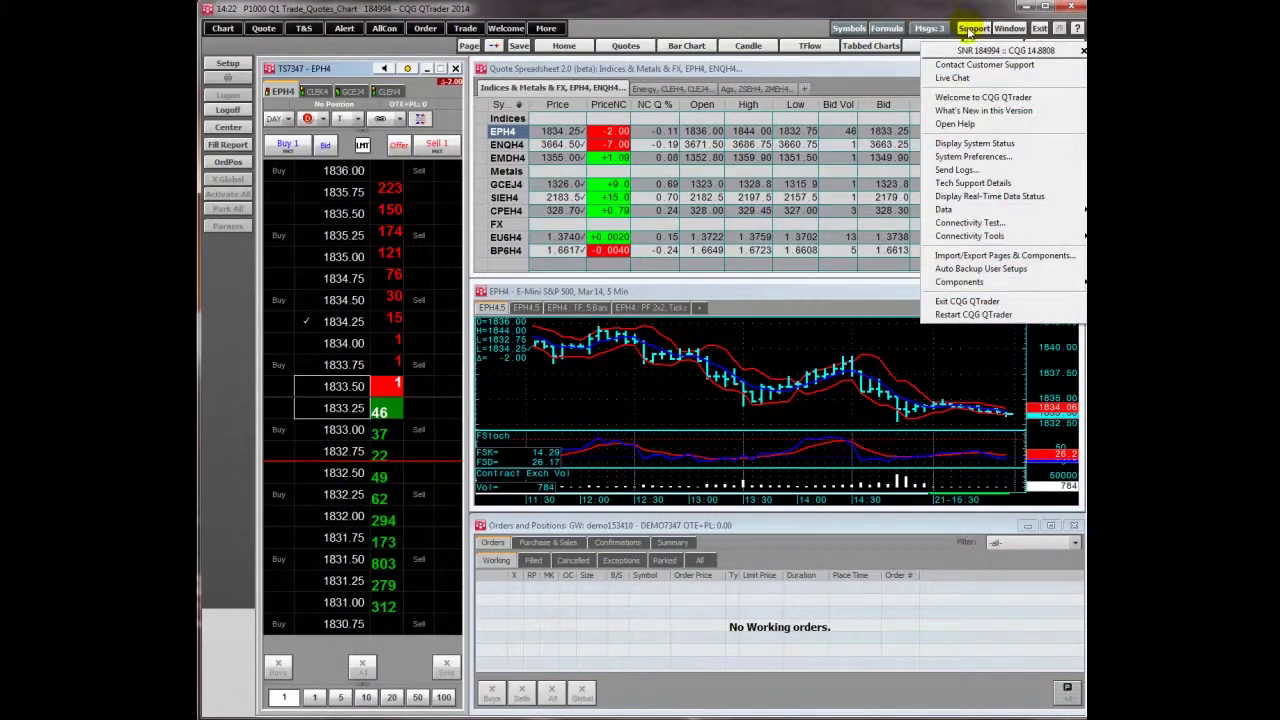
left_click(985, 80)
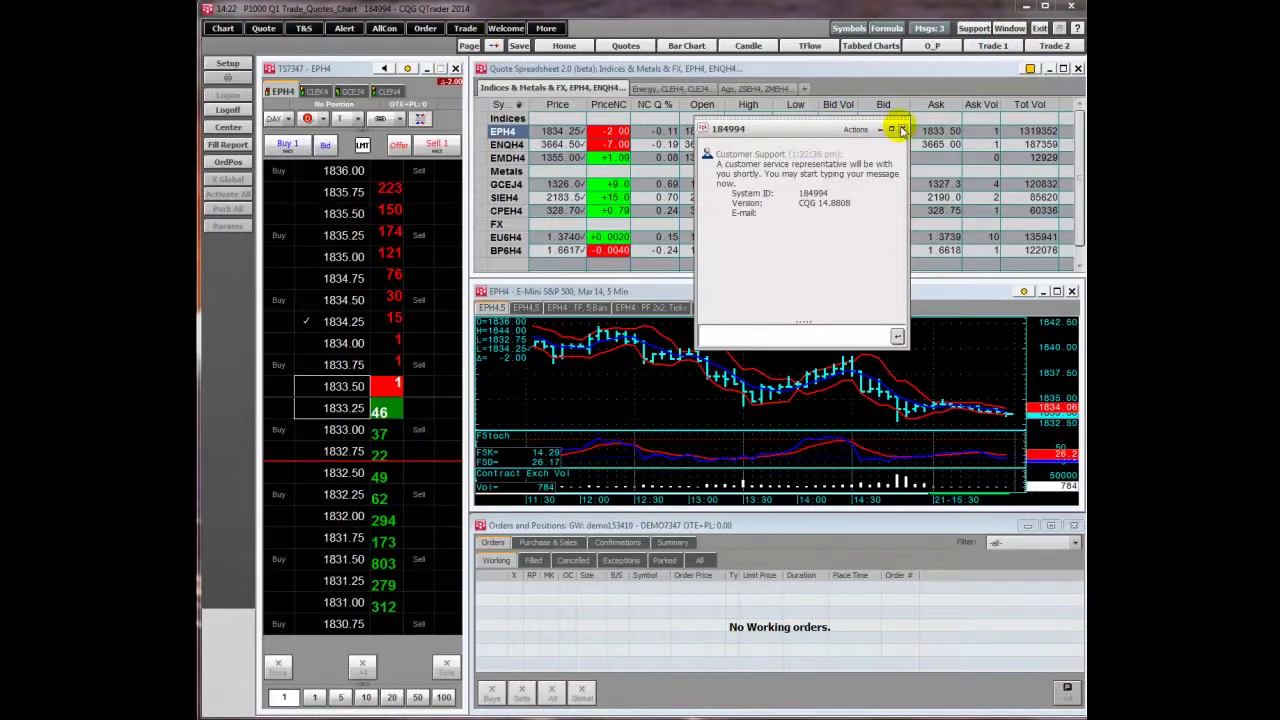
left_click(902, 130)
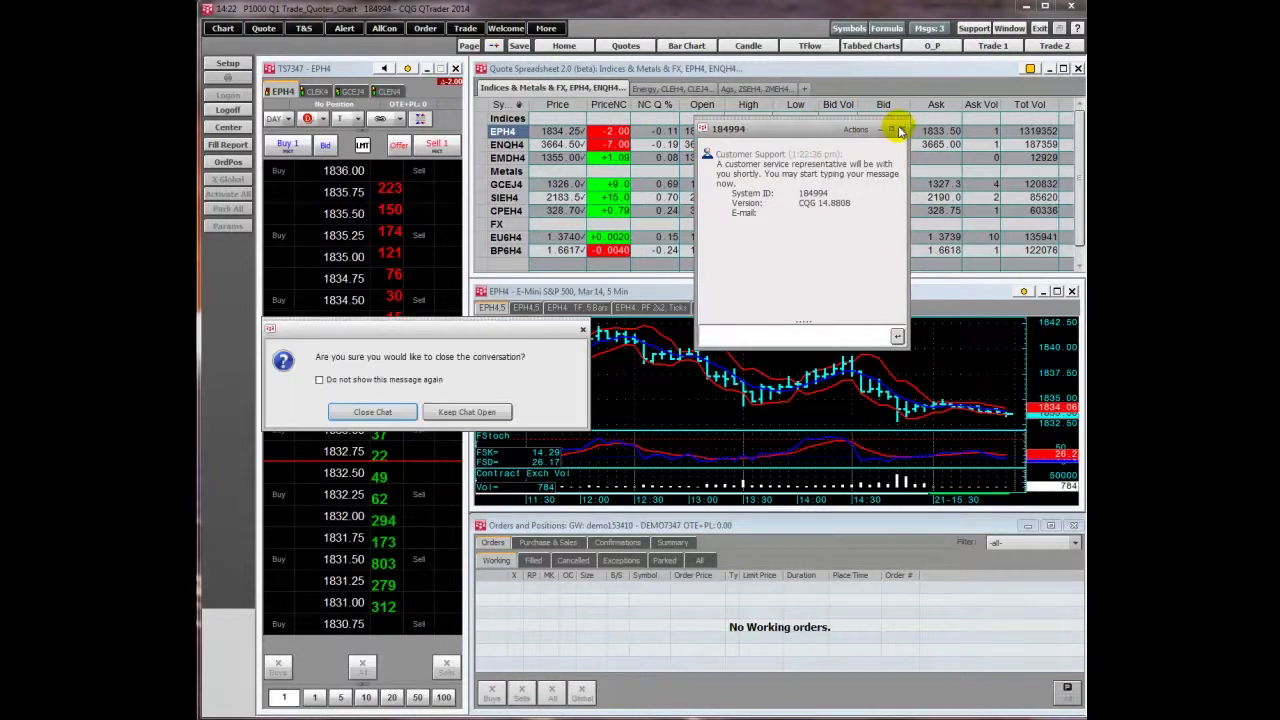
left_click(391, 411)
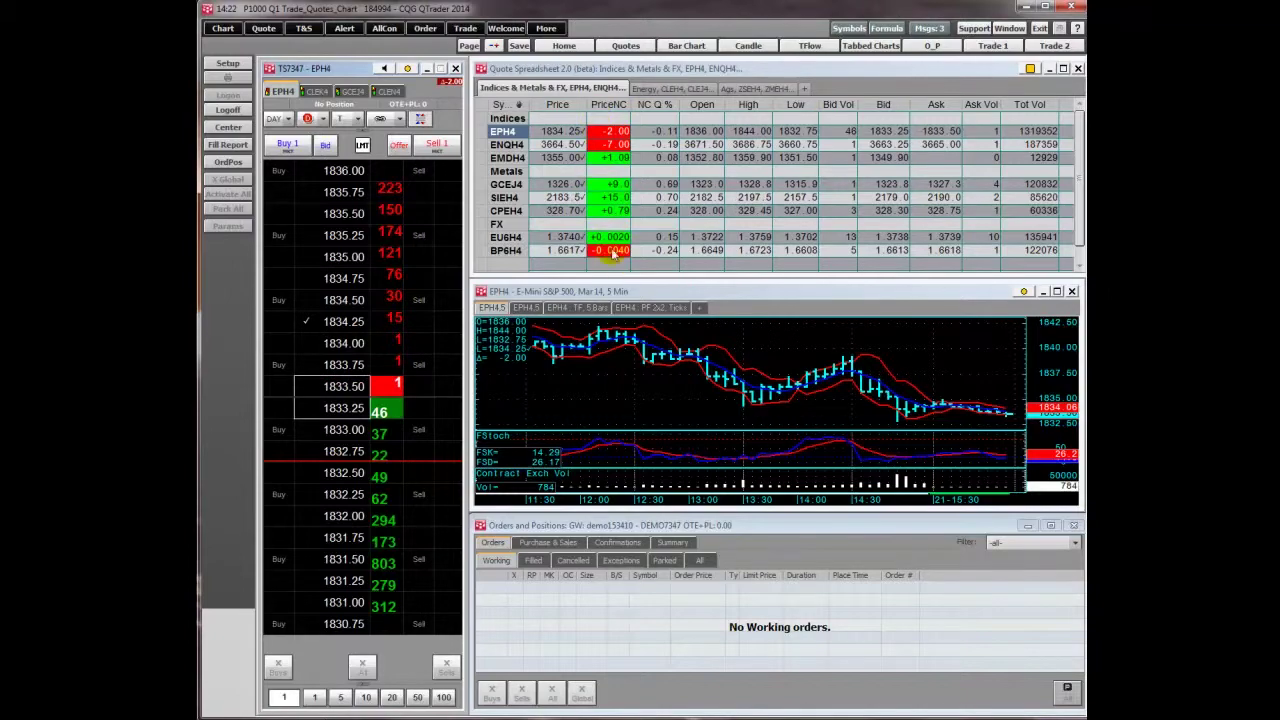